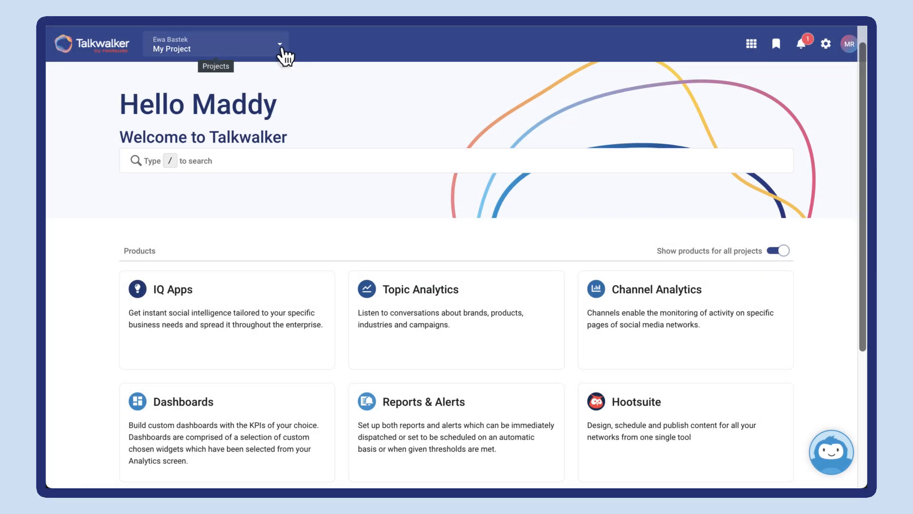
left_click(282, 49)
left_click(282, 49)
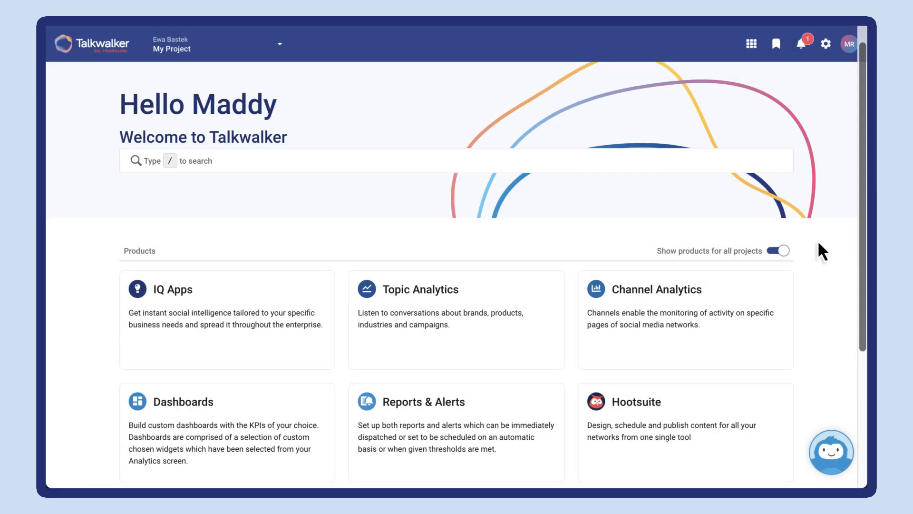
scroll(819, 243, "down", 2)
scroll(819, 243, "down", 2)
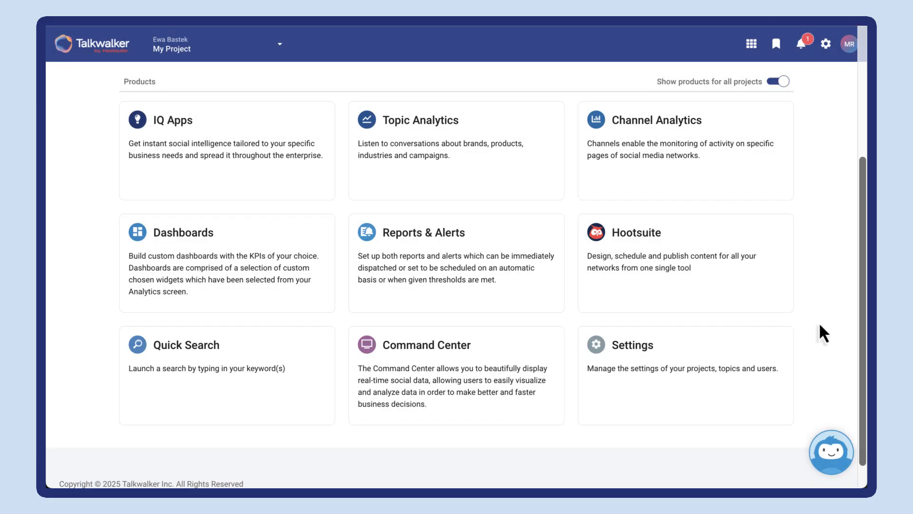
Step: Ask the Yeti AI Assistant to "Explain conversation clusters" and minimise the chat after reading the answer
left_click(841, 459)
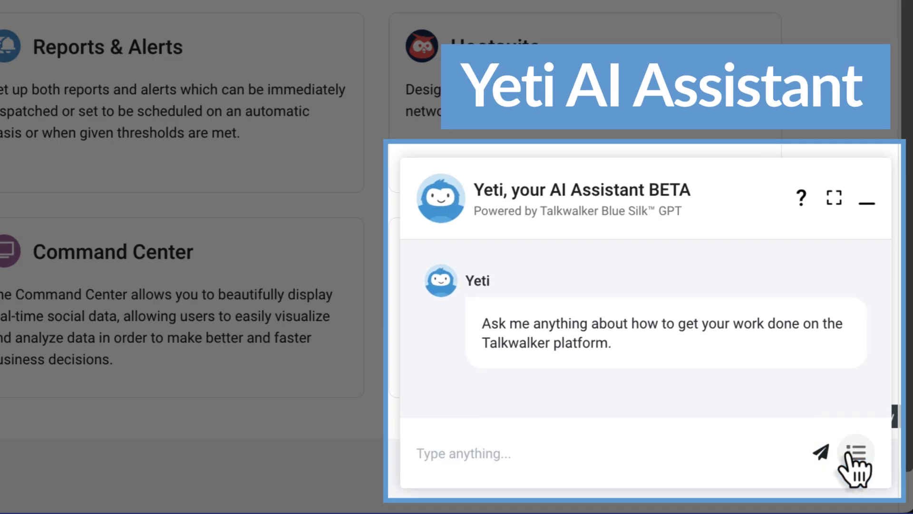
left_click(423, 452)
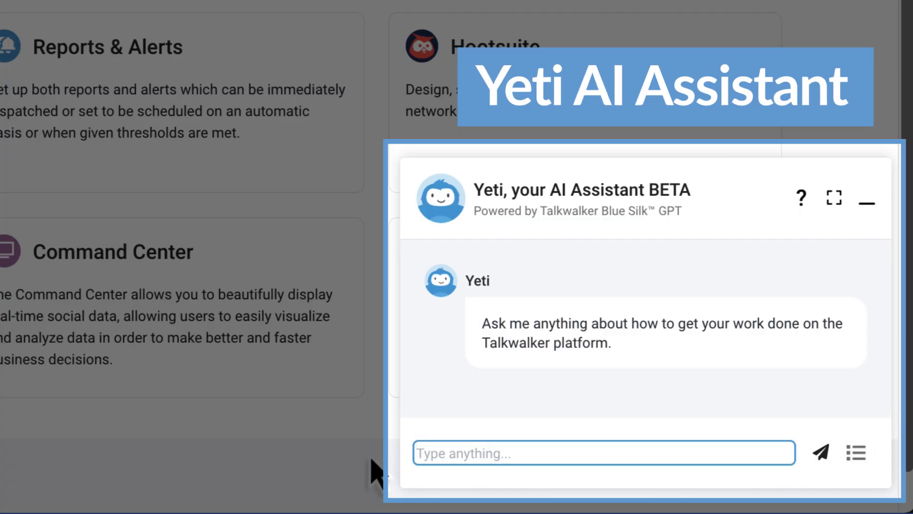
type("Explain conversat")
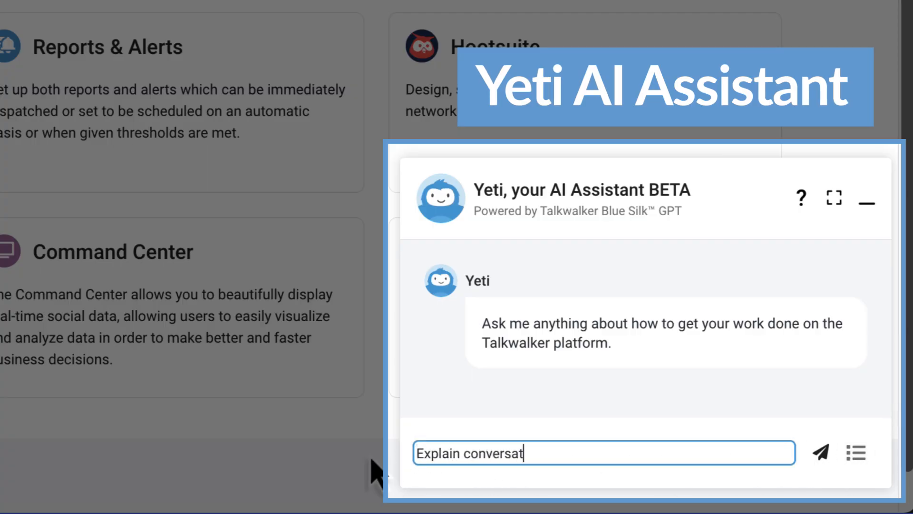
type("ion clusters")
key("Return")
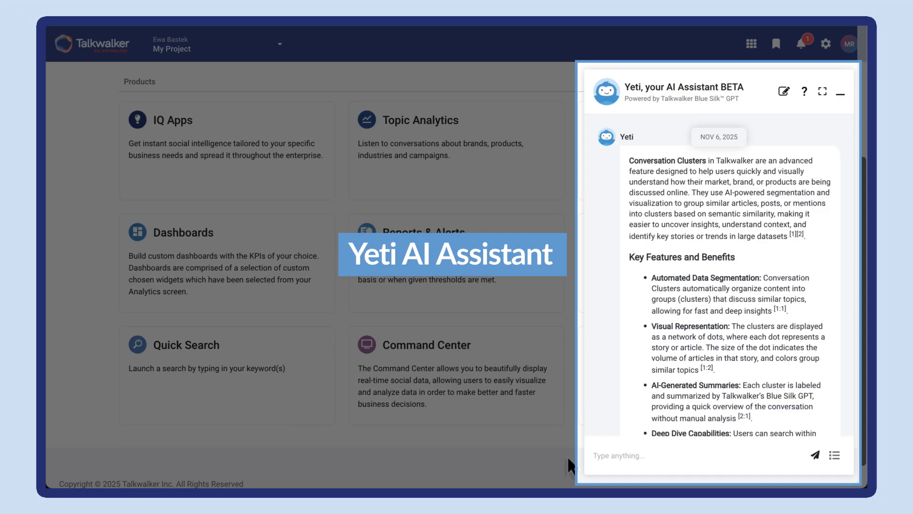
left_click(839, 93)
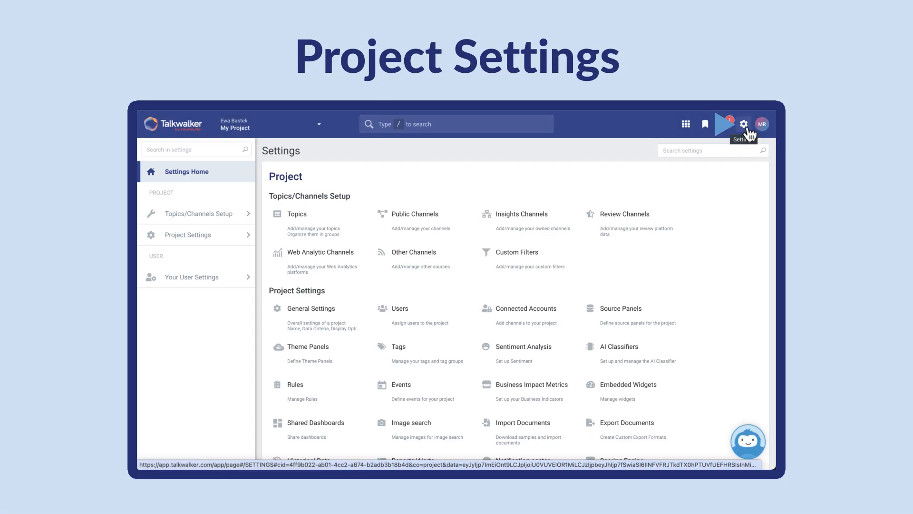
Step: Connect a LinkedIn account in the project's Connected Accounts, signing in with the account e-mail and password
left_click(237, 234)
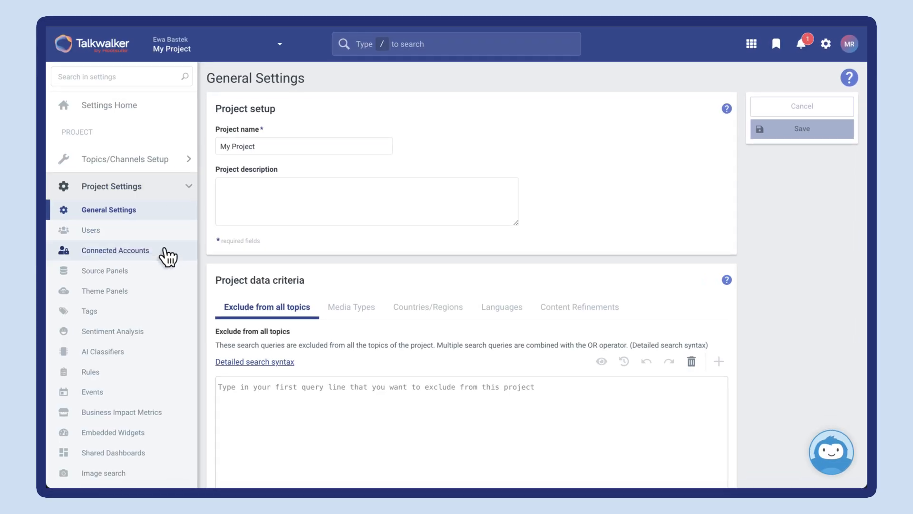
left_click(169, 255)
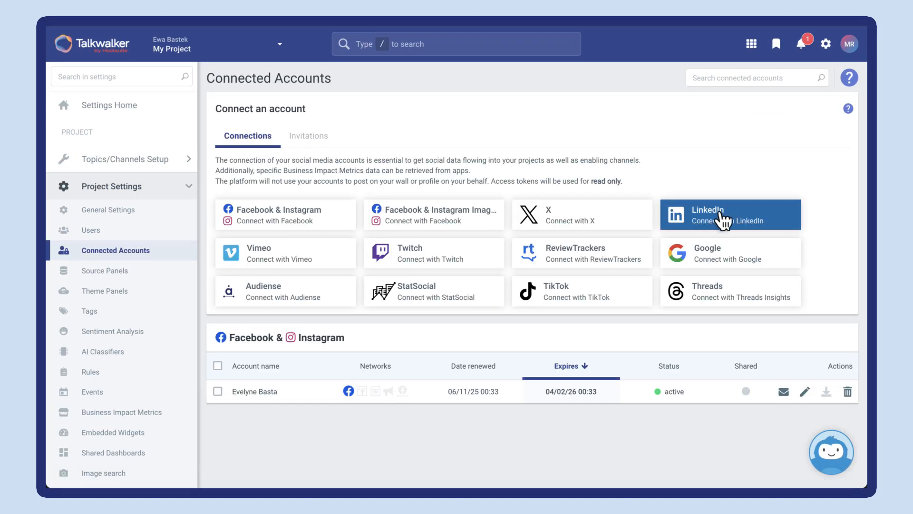
left_click(734, 223)
left_click(420, 258)
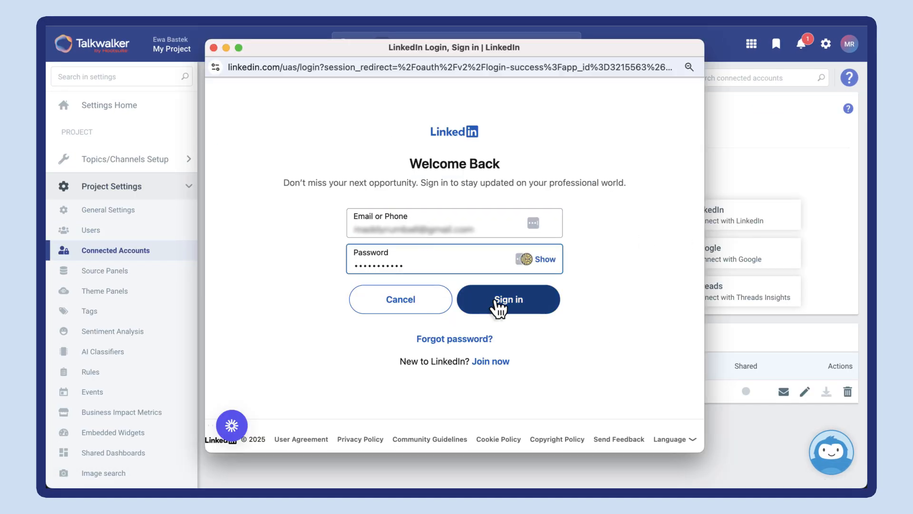
left_click(495, 304)
left_click(481, 416)
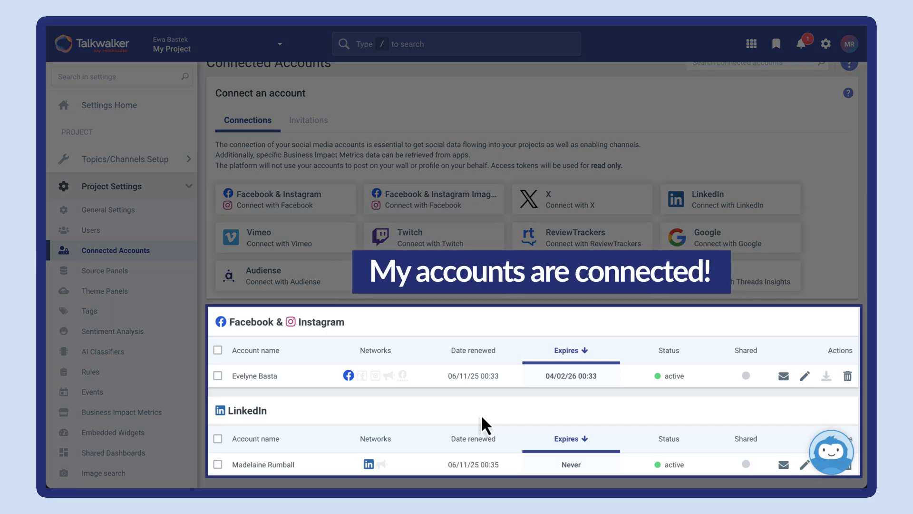
Step: Create a topic group named "AirStride Pro" with the description "Topics for my AirStride Pro Launch"
left_click(180, 164)
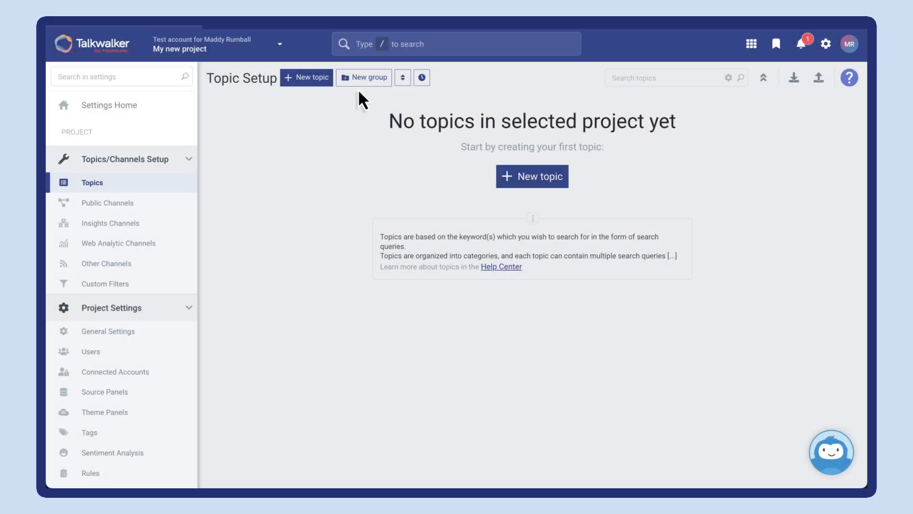
left_click(366, 77)
left_click(305, 124)
type("AirStride Pro")
key("Tab")
type("Topics for my AirStride Pro Launch")
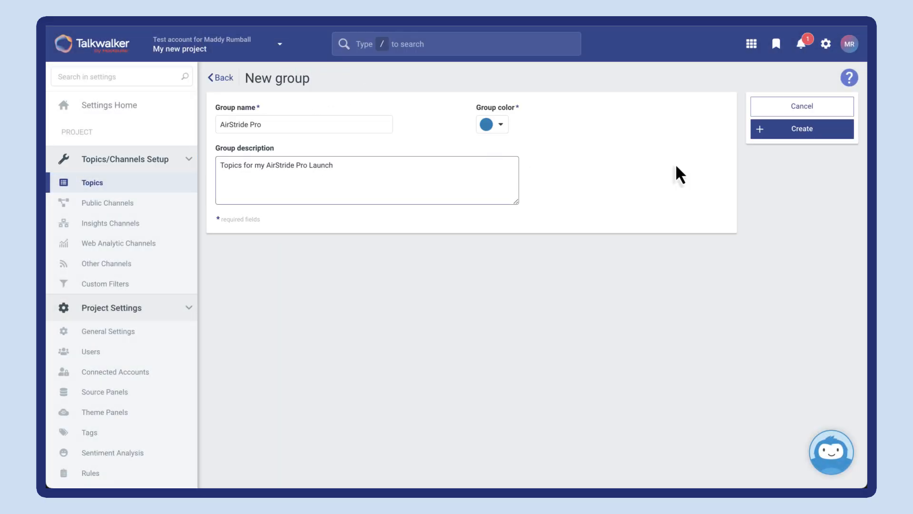
left_click(800, 133)
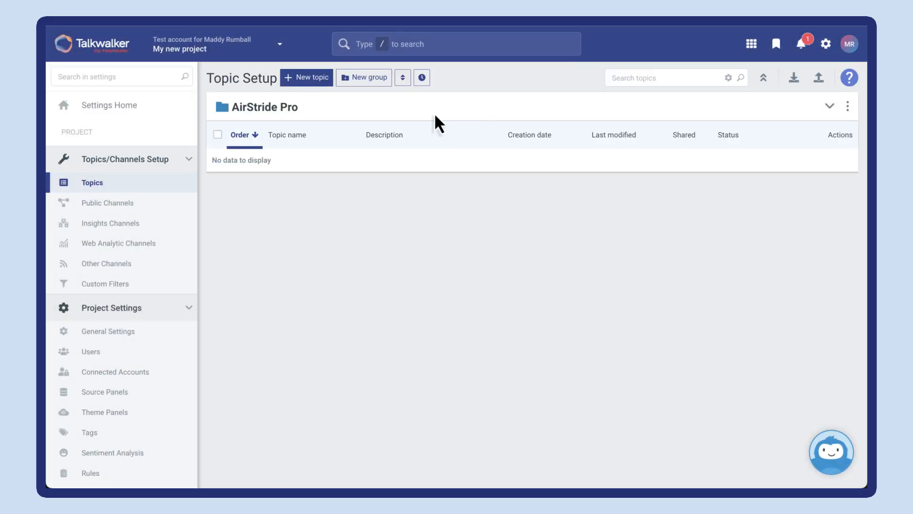
Step: Start a new topic "AirStride Pro" described as "Monitor launch day of our new shoe - AirStride Pro" in the AirStride Pro group
left_click(311, 81)
left_click(238, 114)
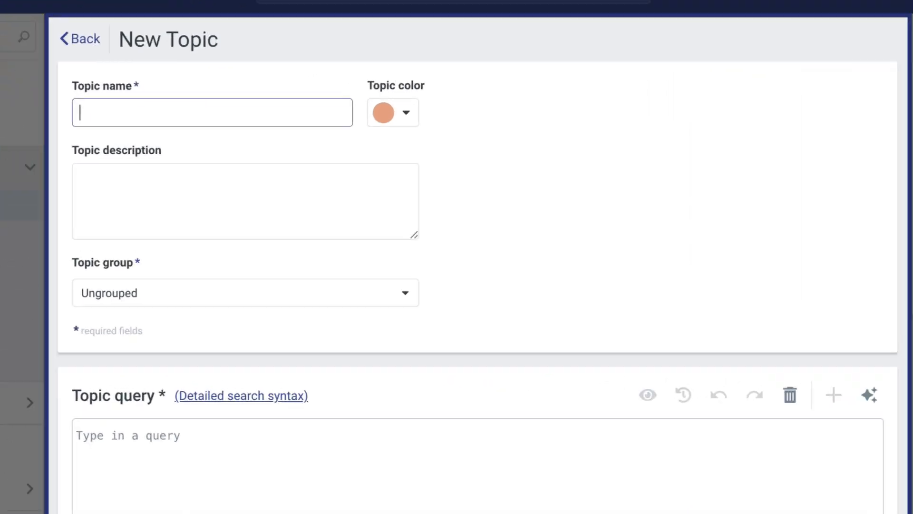
type("AirStride Pro")
left_click(83, 170)
type("Monitor launch day of our new shoe - AirStride Pro")
left_click(406, 303)
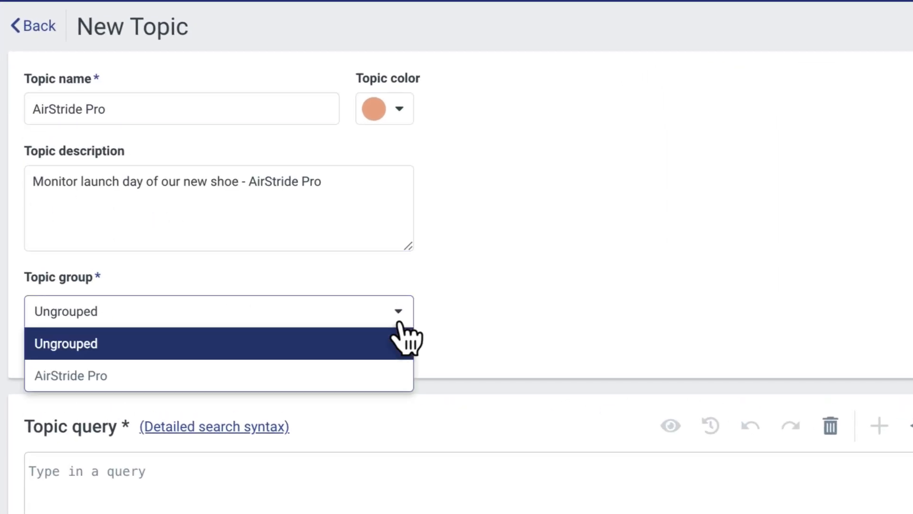
left_click(357, 376)
Step: Generate a product launch query with the AI Query Builder for the brand "Athene Shoes" and product "AirStride Pro"
scroll(181, 398, "down", 5)
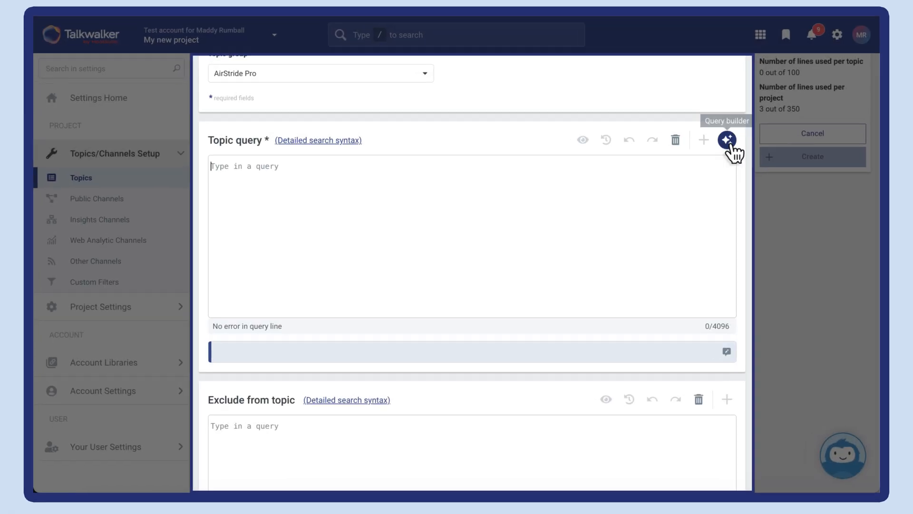
left_click(719, 146)
left_click(673, 259)
type("Athene Shoes")
left_click(586, 300)
type("AirStride Pro")
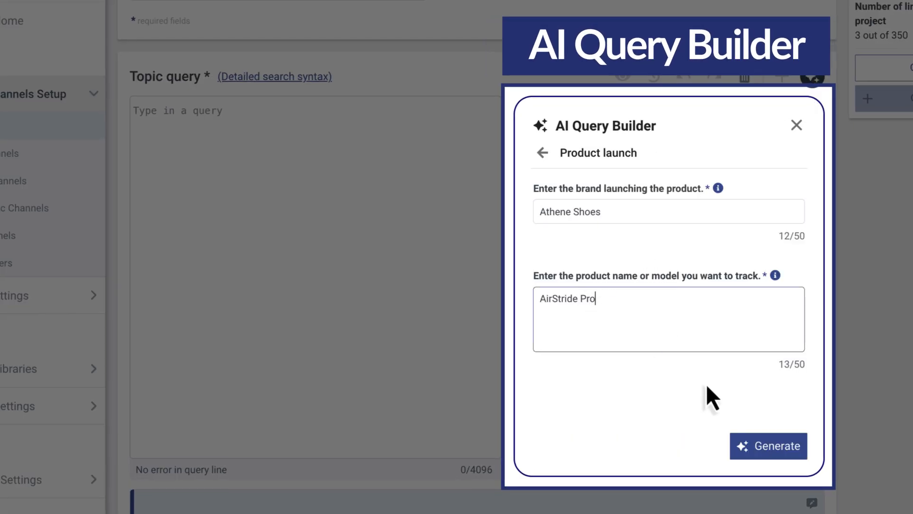
left_click(767, 445)
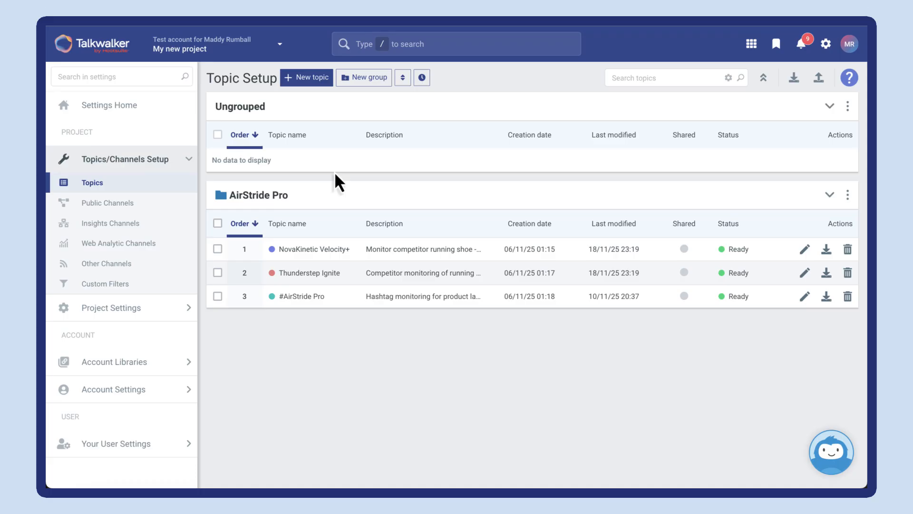
Step: Add the NovaKinetic Shoes YouTube channel as a public channel using its pasted channel URL
left_click(163, 206)
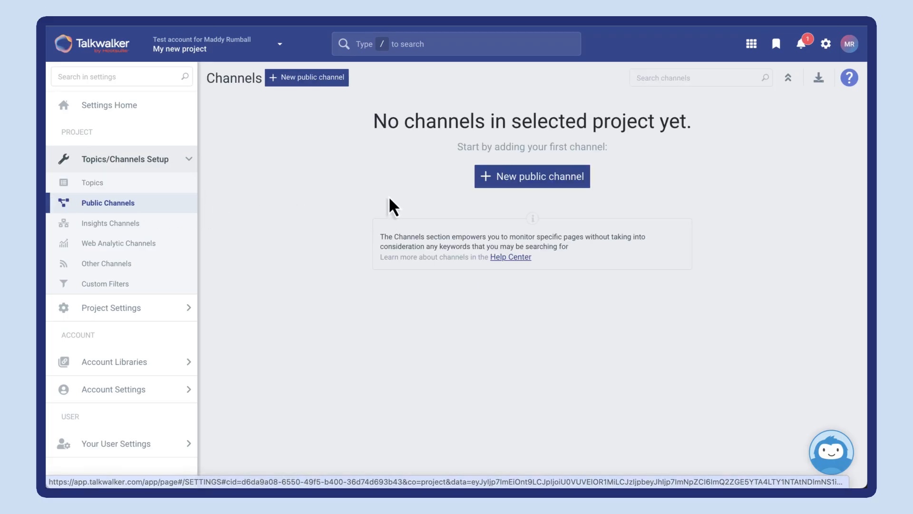
left_click(527, 179)
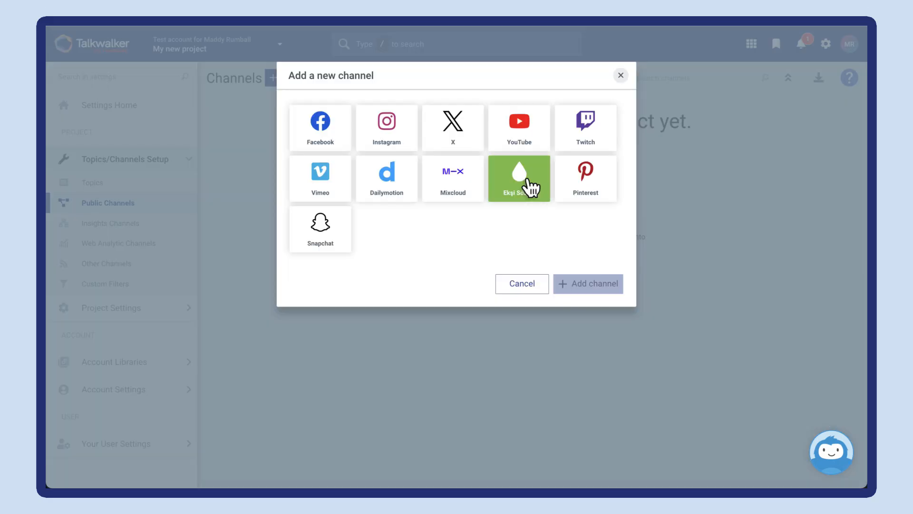
left_click(523, 143)
left_click(298, 341)
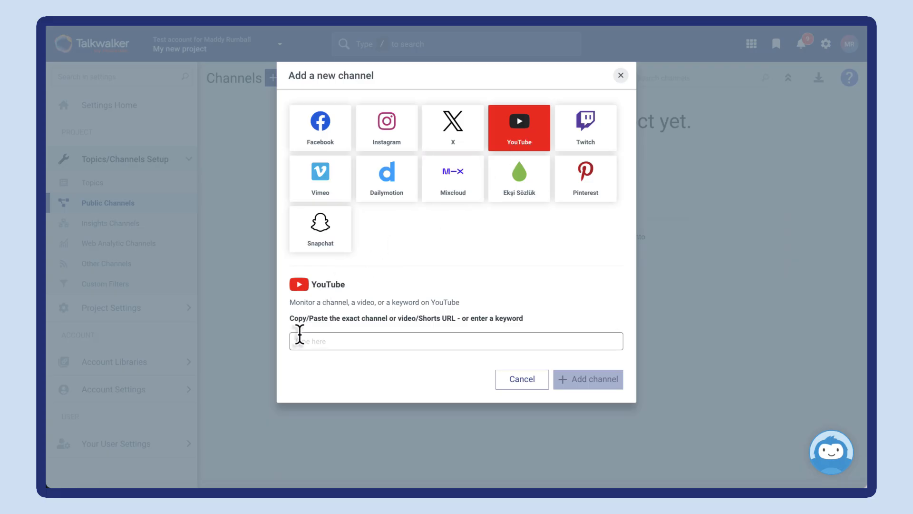
type("https://www.youtube.com/channel/UCWP2wSQUqgLU5WtJLZDfxZQ")
left_click(314, 391)
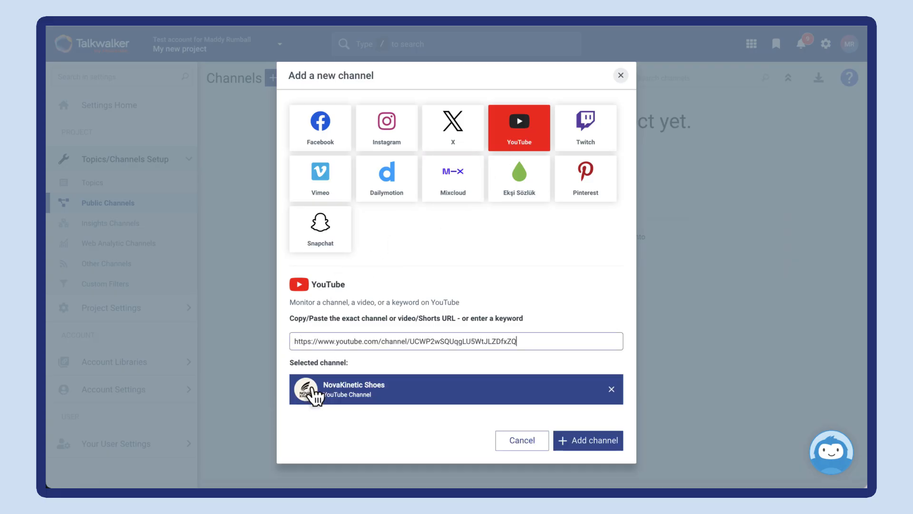
left_click(576, 442)
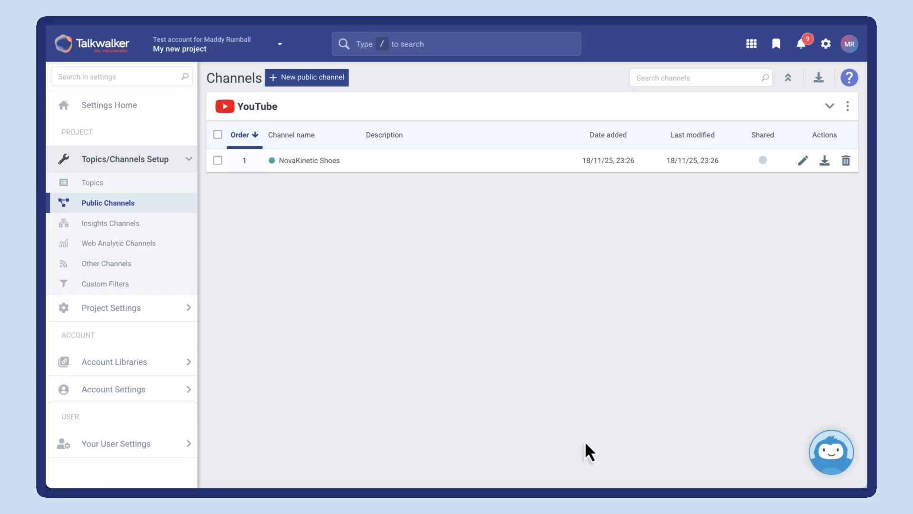
Step: Add the Athene Shoes Instagram Insights page as a new insights channel
left_click(183, 223)
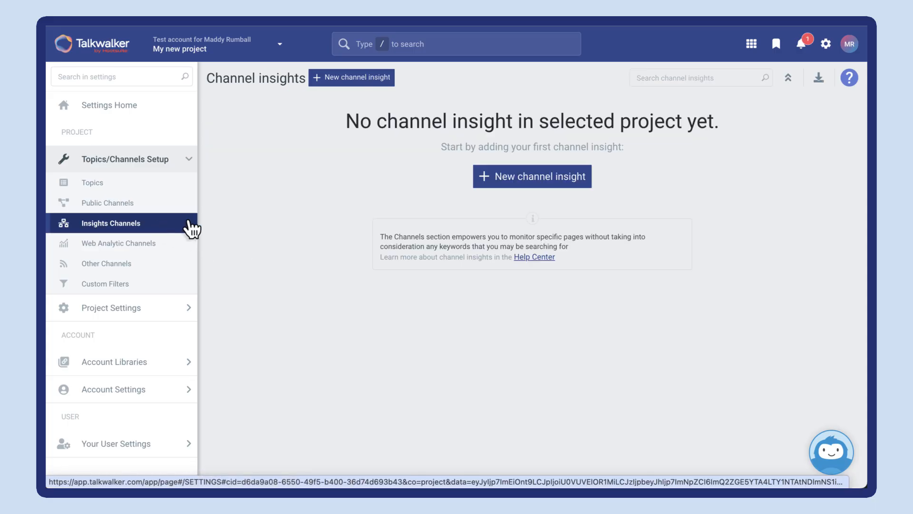
left_click(510, 180)
left_click(459, 146)
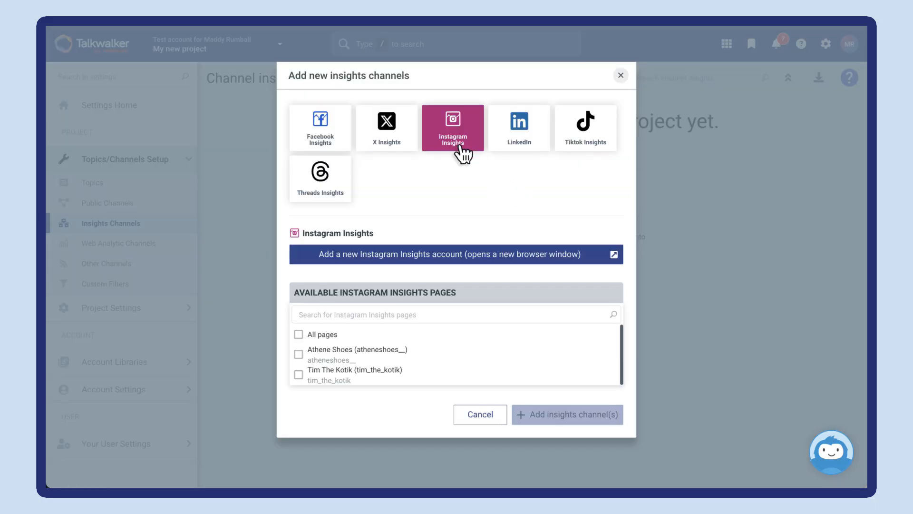
left_click(298, 354)
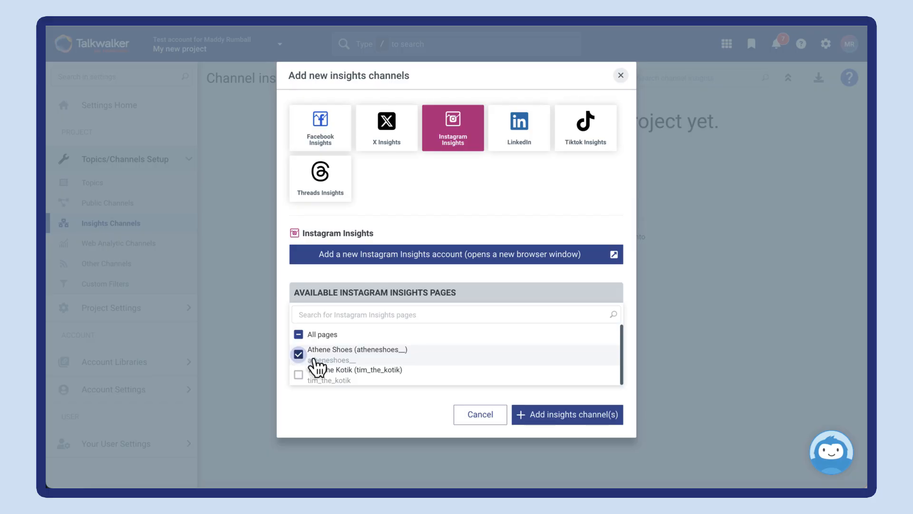
left_click(567, 414)
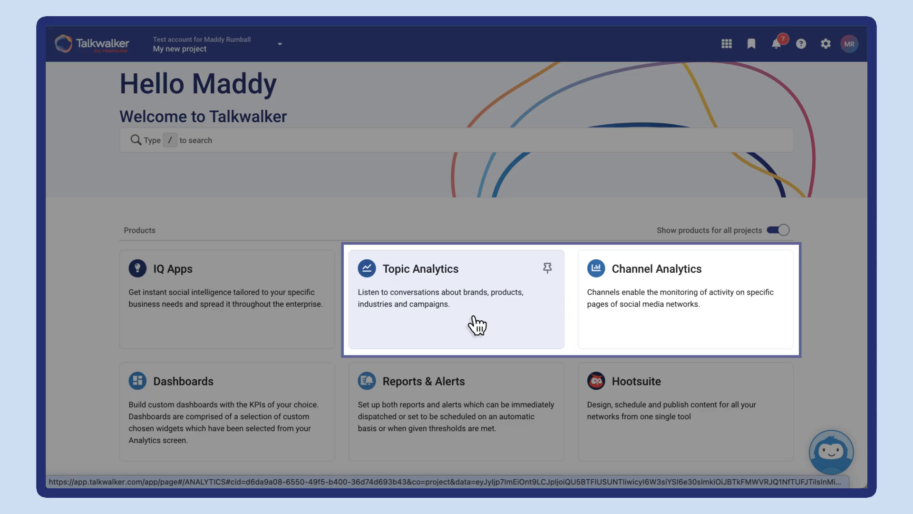
Step: View the Topic Analytics overview and go to the project's Dashboards
left_click(472, 316)
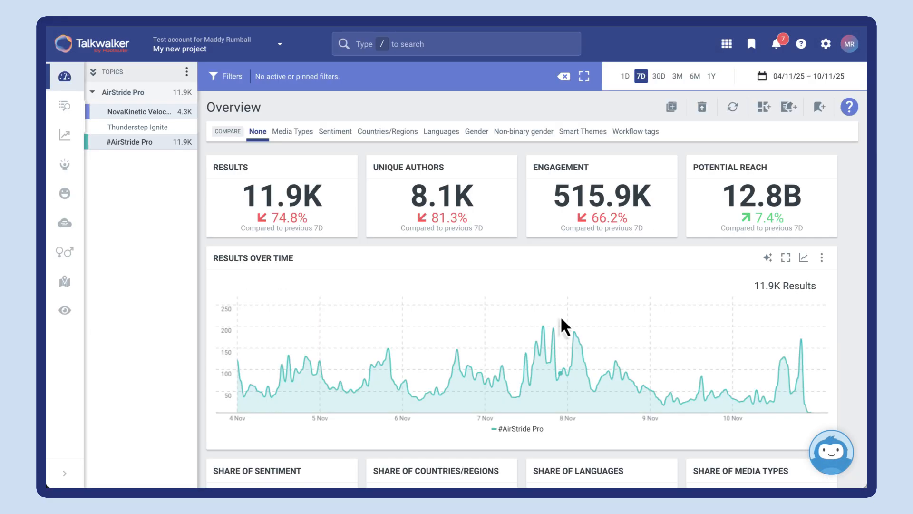
left_click(726, 45)
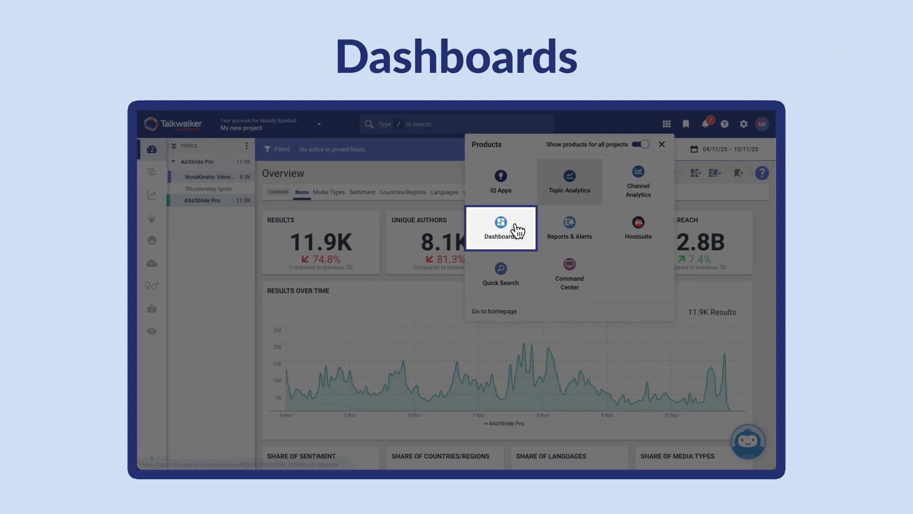
left_click(518, 230)
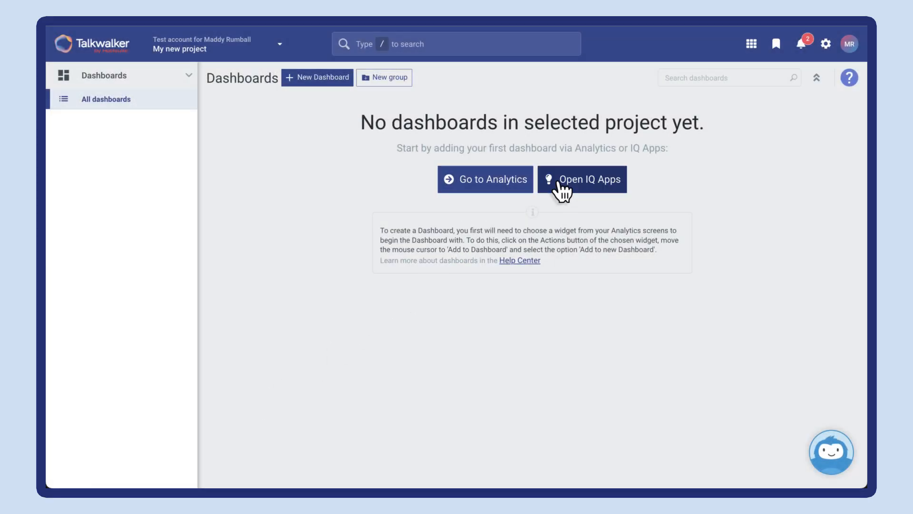
Step: Launch the Competitive Intelligence IQ App and view its share of voice, sentiment and themes comparisons
left_click(558, 183)
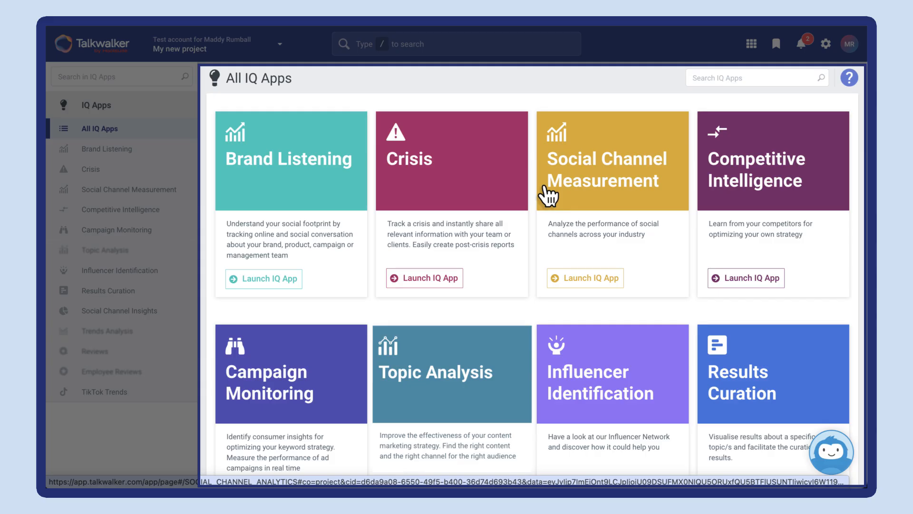
left_click(748, 280)
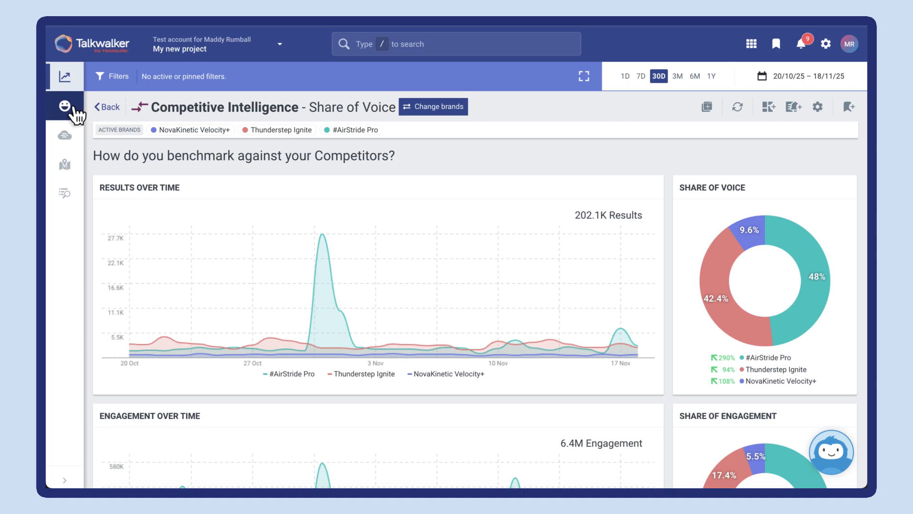
left_click(67, 107)
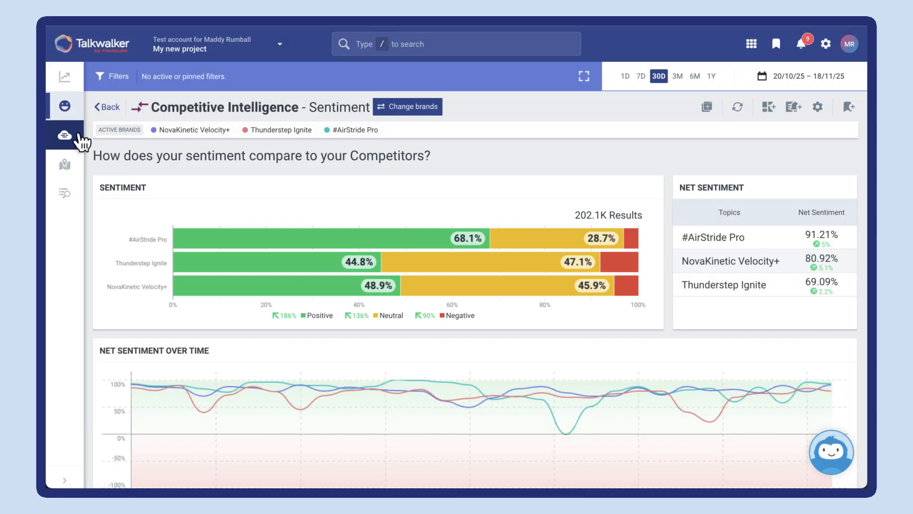
left_click(76, 139)
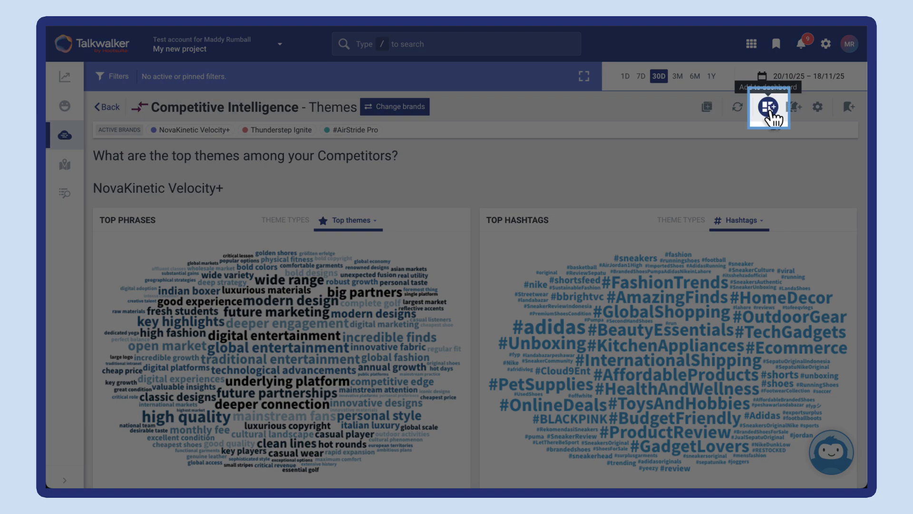
Step: Create a dashboard from the Themes page named "Competitive Intelligence", with the description "Competitive Intelligence for AirStrike Pro Launch"
left_click(769, 110)
left_click(758, 132)
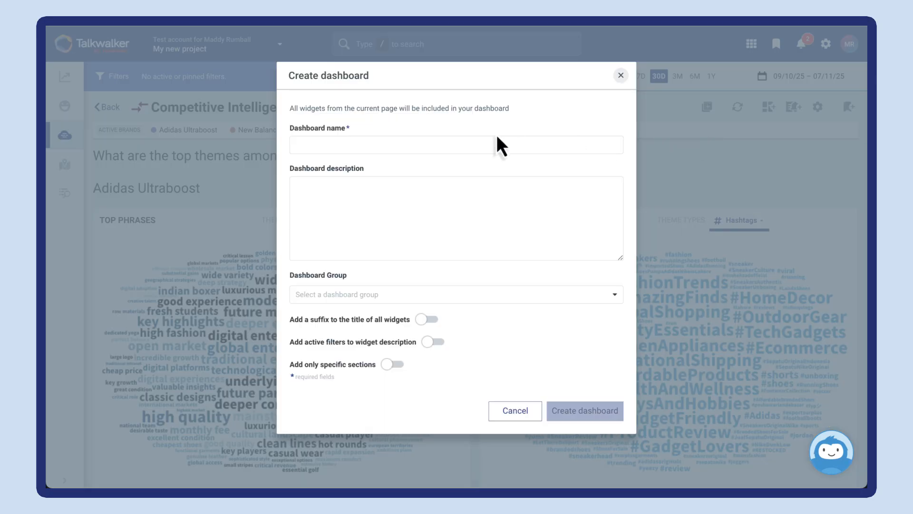
type("Competitive Intelligence")
left_click(371, 202)
type("Competitive Intelligence for AirStrike Pro Launch")
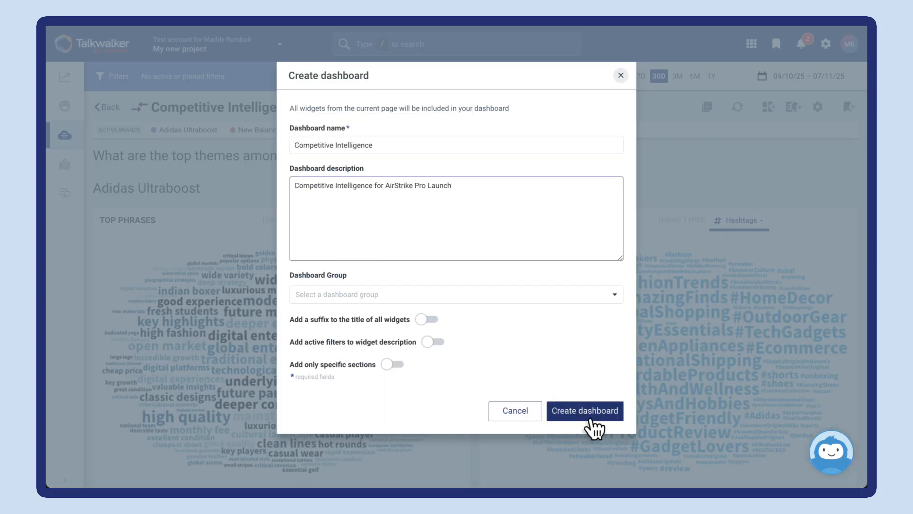
left_click(590, 421)
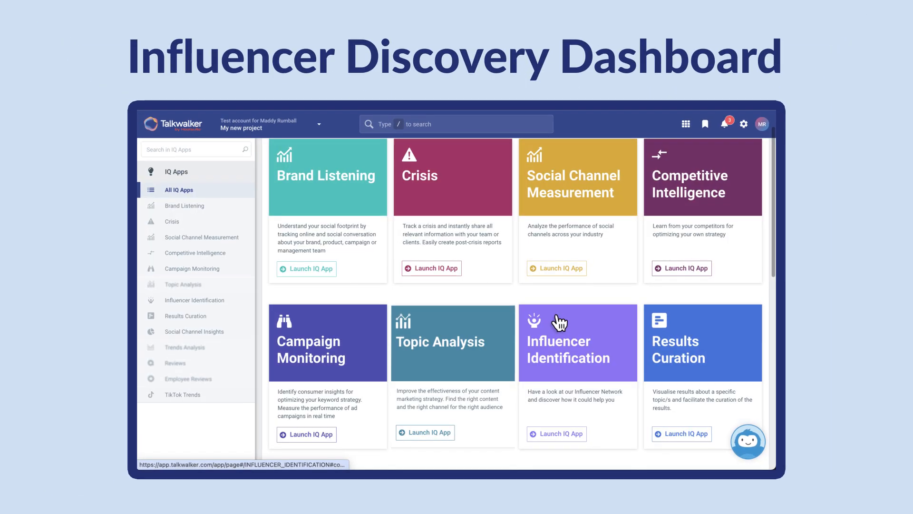
Step: Launch the Influencer Identification IQ App and add its Influencer Network widgets to the existing Influencer Discovery Dashboard
left_click(556, 433)
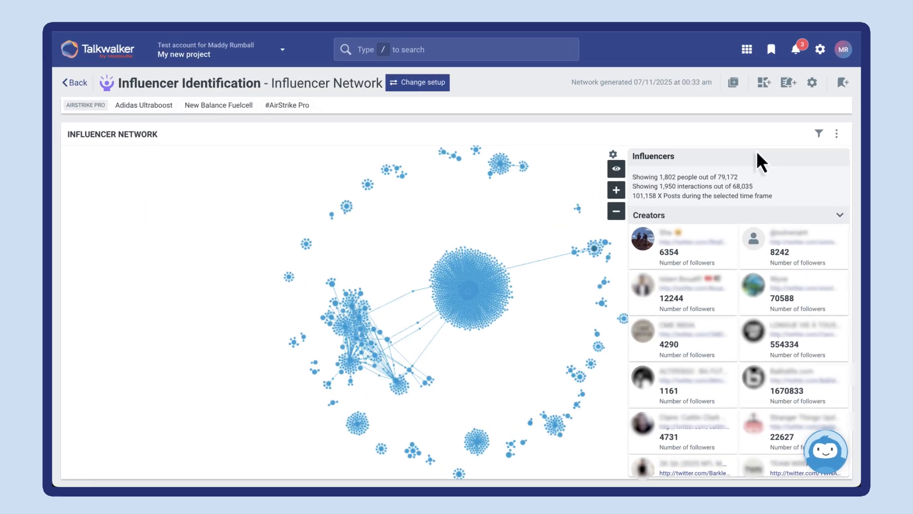
left_click(699, 151)
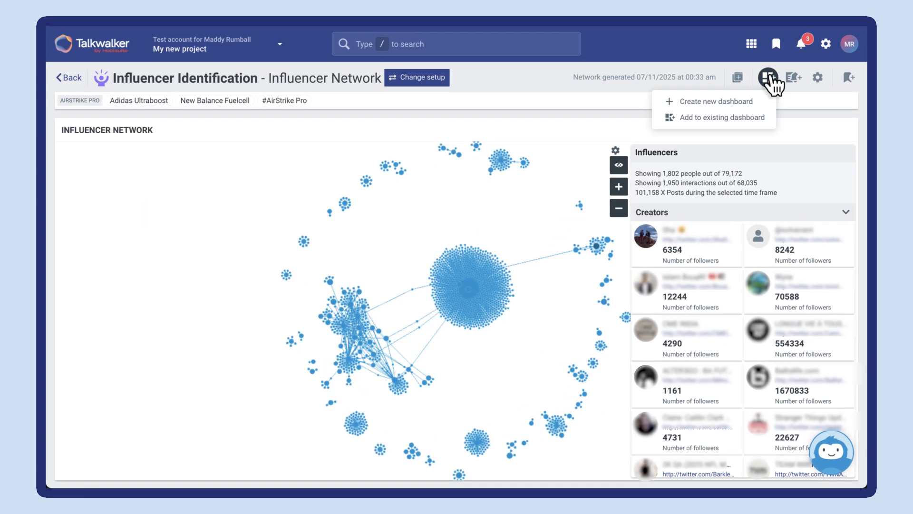
left_click(760, 119)
left_click(608, 127)
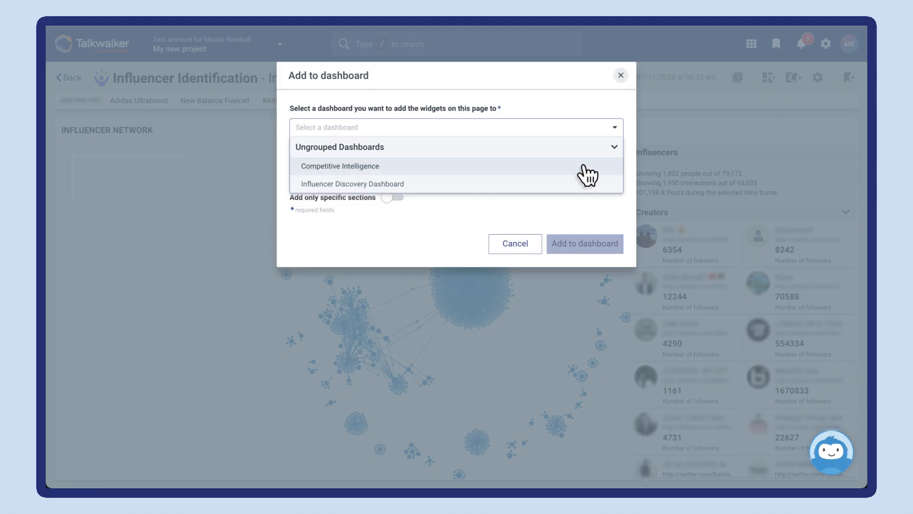
left_click(576, 185)
left_click(580, 243)
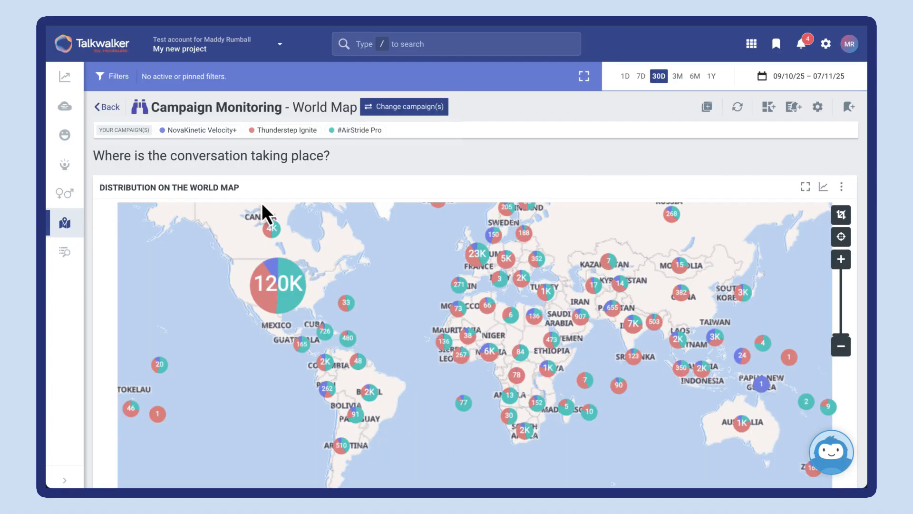
Step: Create a dashboard from the Campaign Monitoring World Map named "Regional Dashboard", with the description "Track regional buzz around AirStrike Pro launch"
left_click(769, 107)
left_click(699, 130)
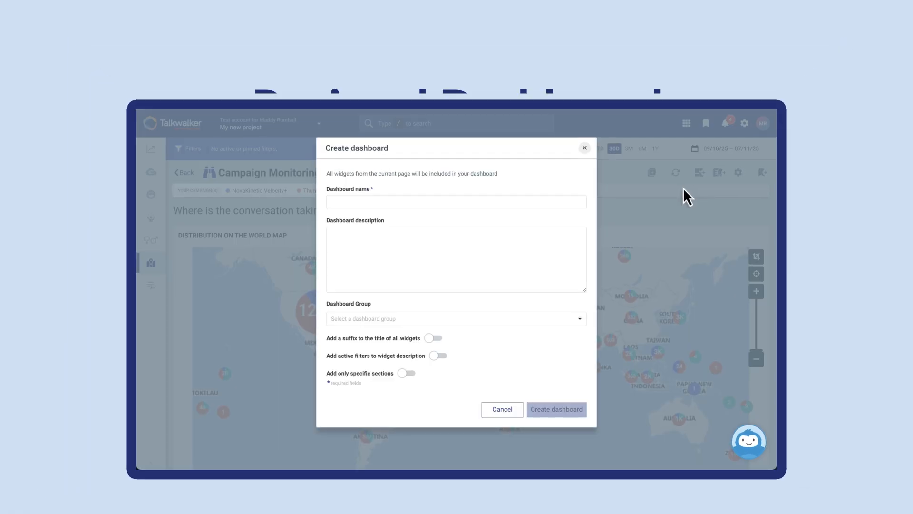
left_click(334, 240)
type("Track regional buzz around AirStrike Pro launch")
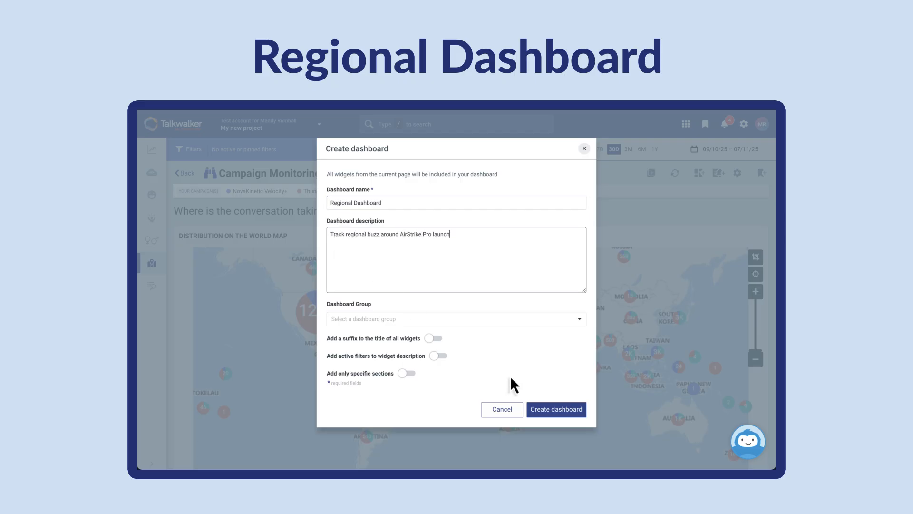
left_click(565, 413)
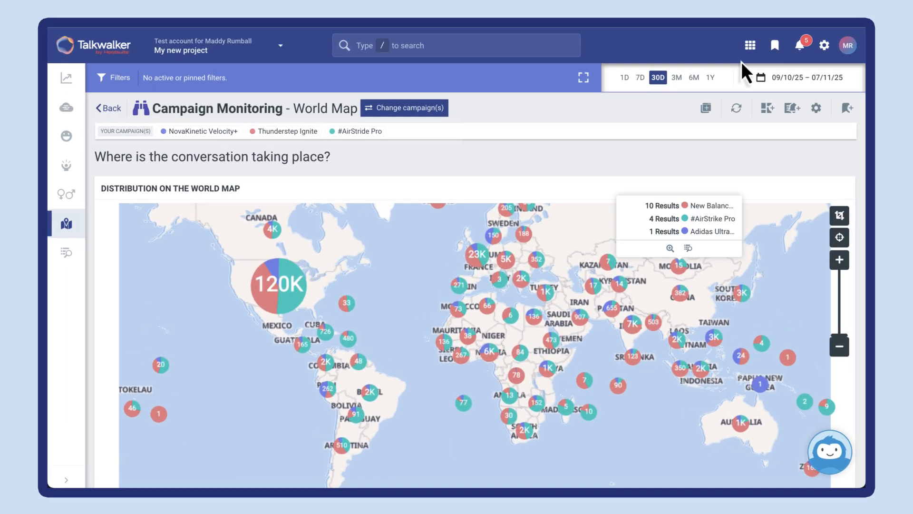
Step: Look through the list of all dashboards and go to Reports & Alerts
left_click(685, 124)
left_click(538, 176)
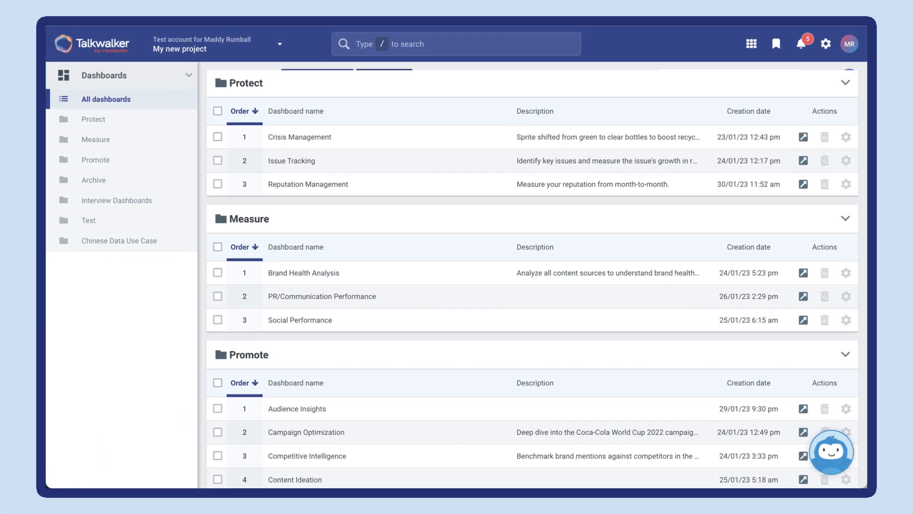
left_click(752, 44)
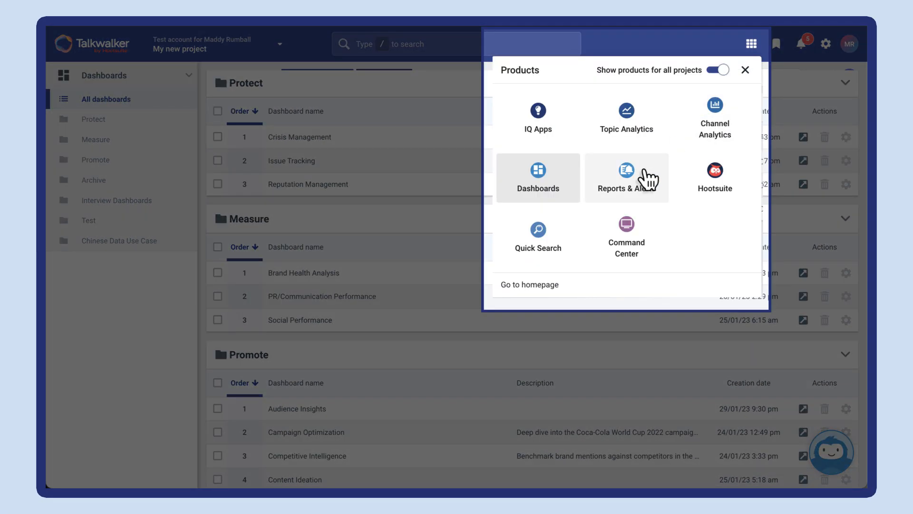
left_click(622, 227)
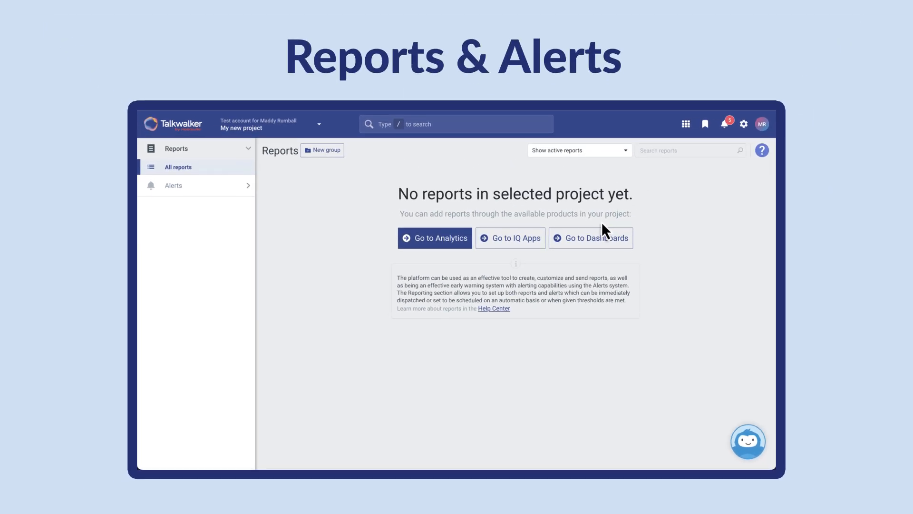
Step: From Performance analytics, create "Daily AirStride Pro Launch Performance Report" with description "A daily snapshot of the AirStride Pro Campaign launch", sent daily at 07:00
left_click(464, 241)
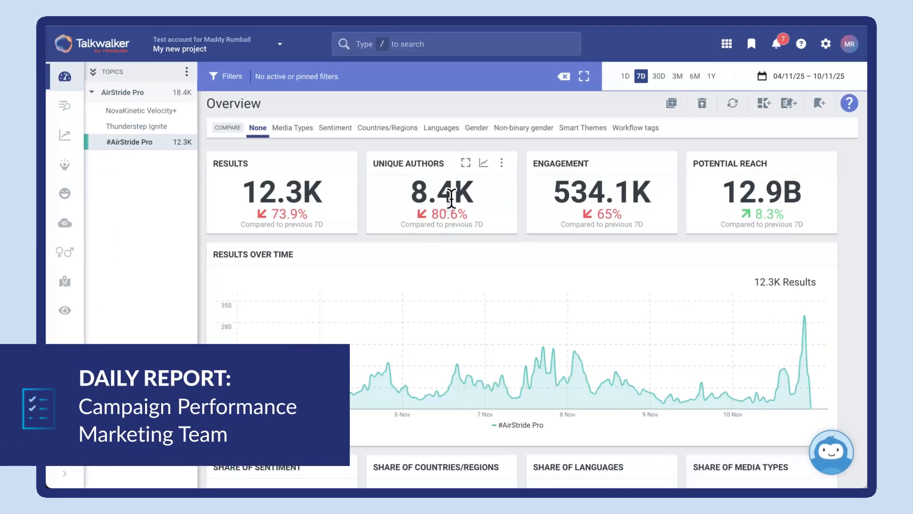
left_click(65, 136)
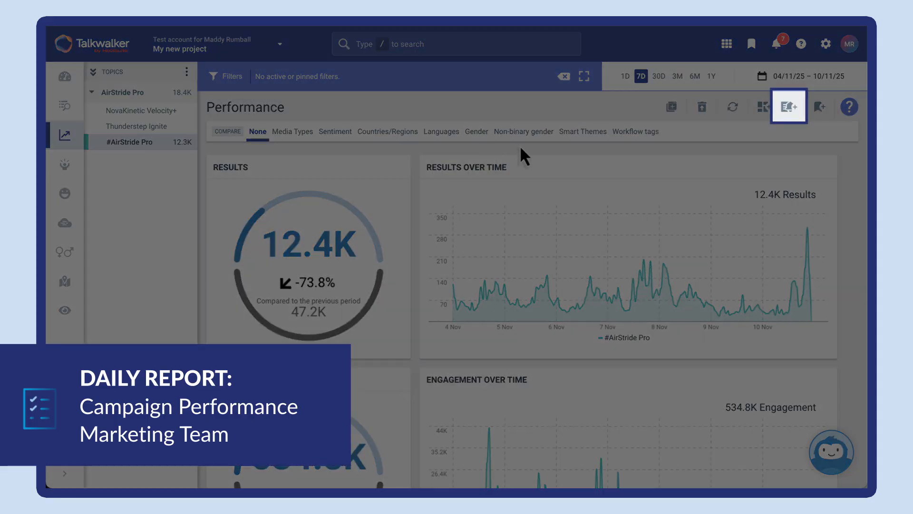
left_click(788, 106)
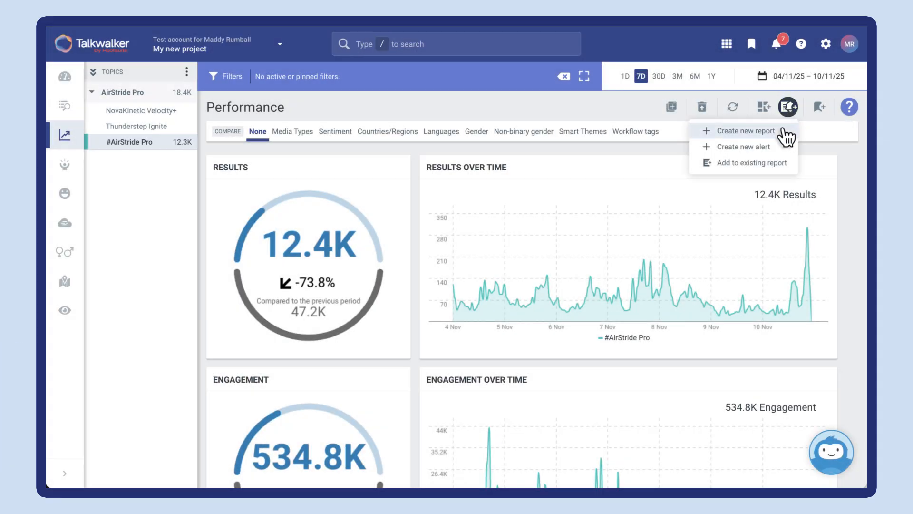
left_click(770, 130)
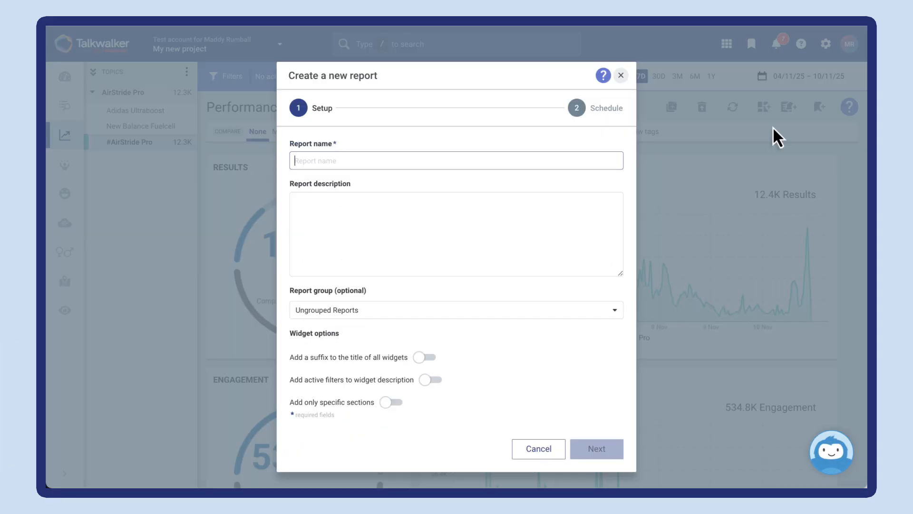
left_click(567, 202)
type("A daily snapshot of the AirStride Pro Campaign launch")
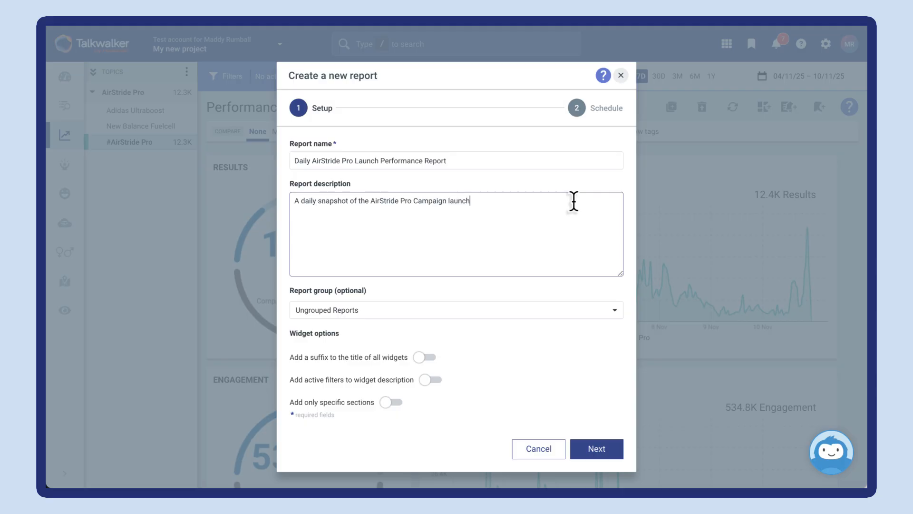
left_click(599, 457)
left_click(601, 429)
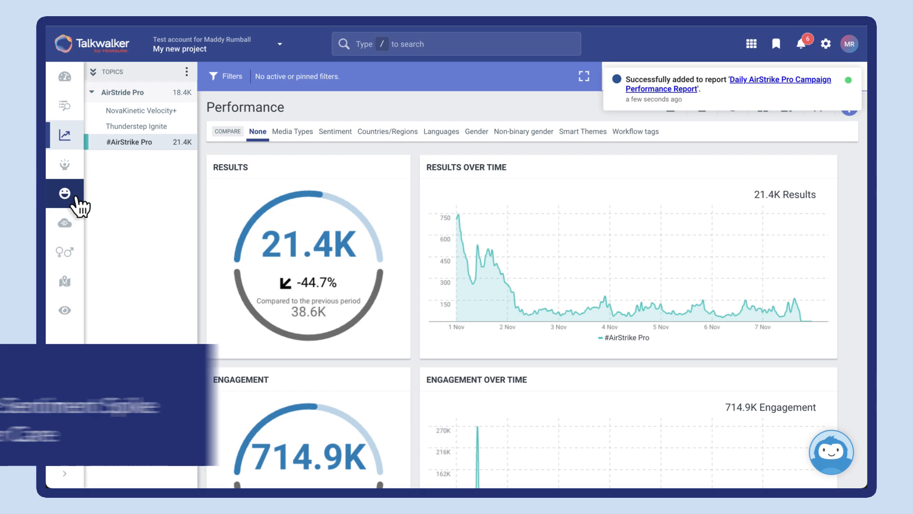
Step: Start a new alert from the Sentiment analytics and complete its alert type and trigger stages
left_click(66, 193)
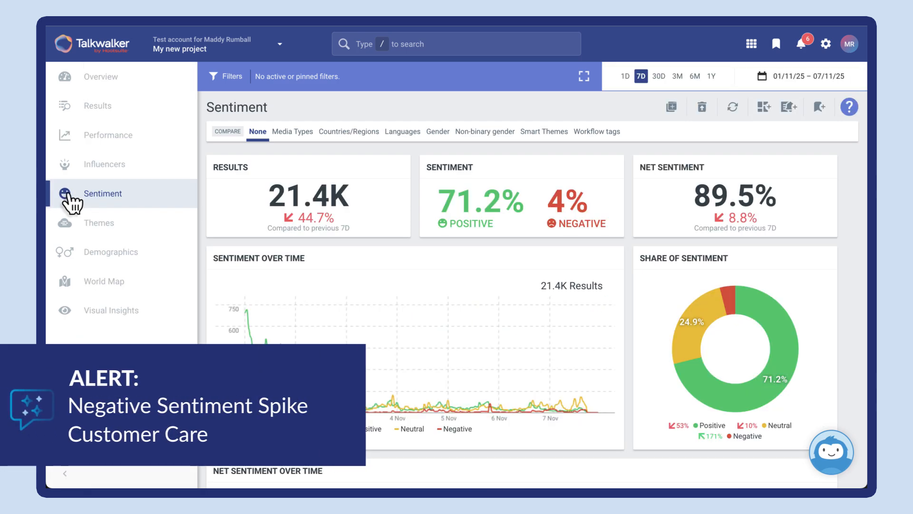
left_click(788, 108)
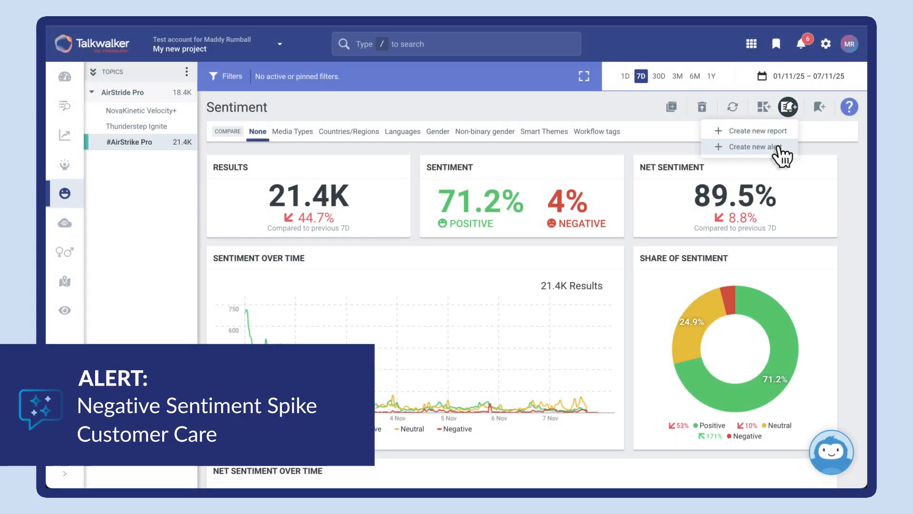
left_click(776, 148)
left_click(490, 283)
left_click(577, 339)
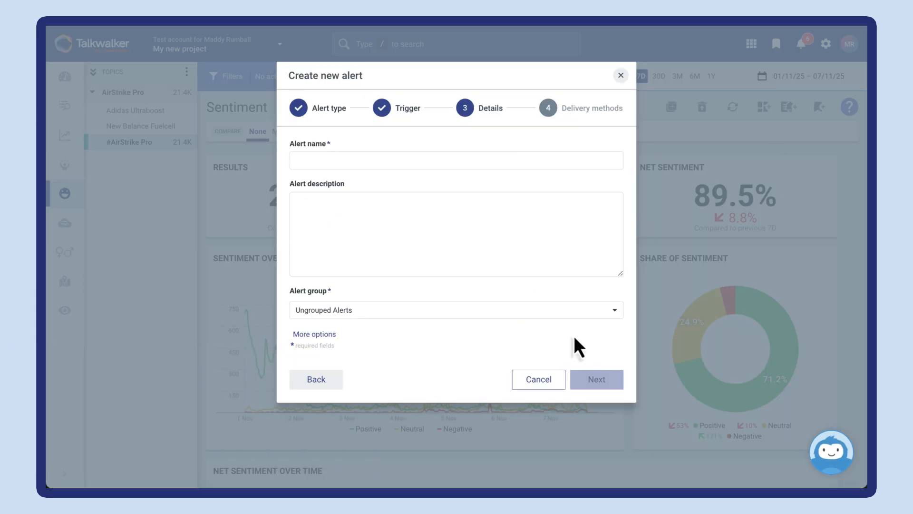
Step: Name the alert "Negative Sentiment Alert", describe it as "Alert for any spikes in negative sentiment around the AirStrike Pro Launch", and continue to delivery methods
left_click(316, 165)
type("Negative Sentiment Alert")
left_click(295, 207)
type("Alert for any spikes in negative sentiment around the AirStrike Pro Launch")
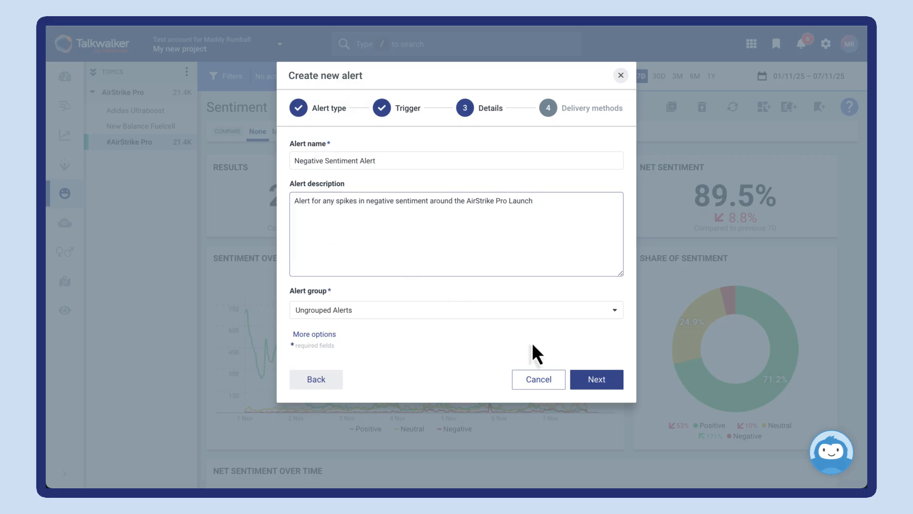
left_click(597, 379)
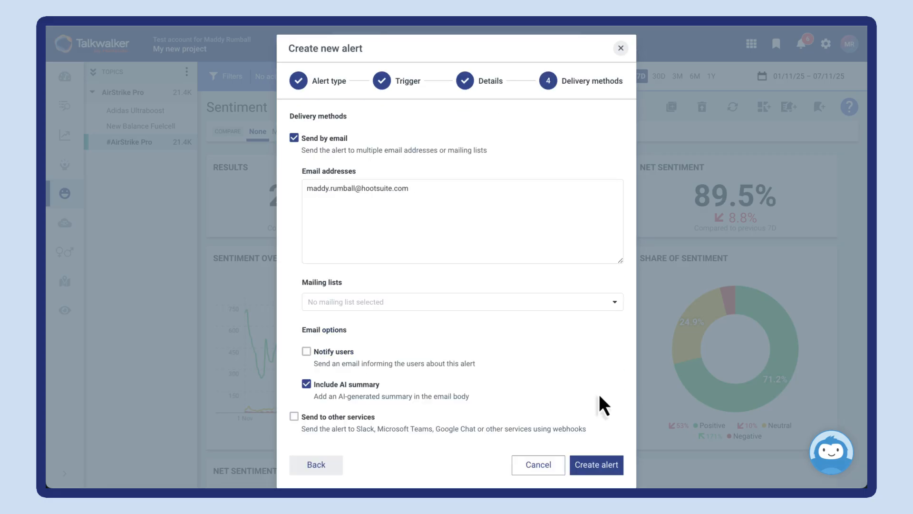